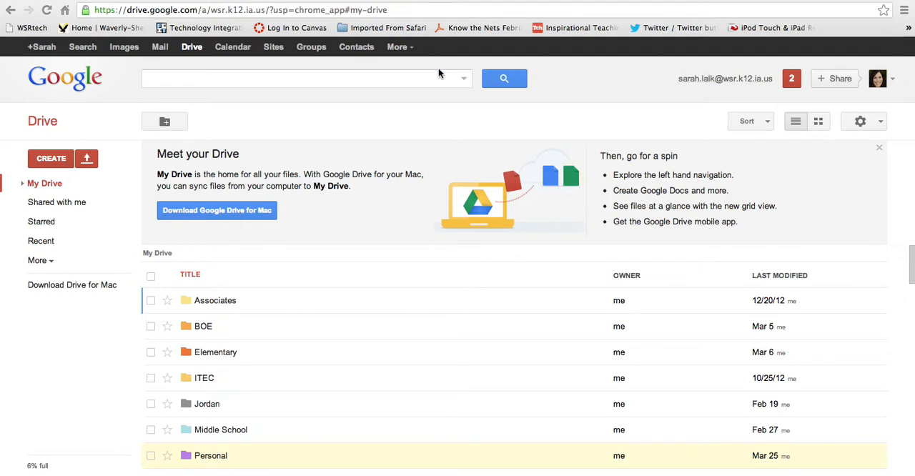
{"action": "left_click", "coordinate": [399, 50]}
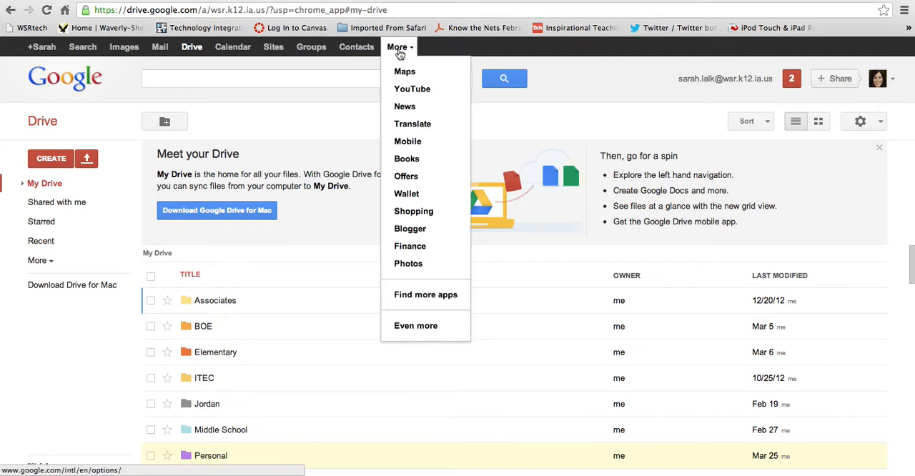
{"action": "left_click", "coordinate": [241, 72]}
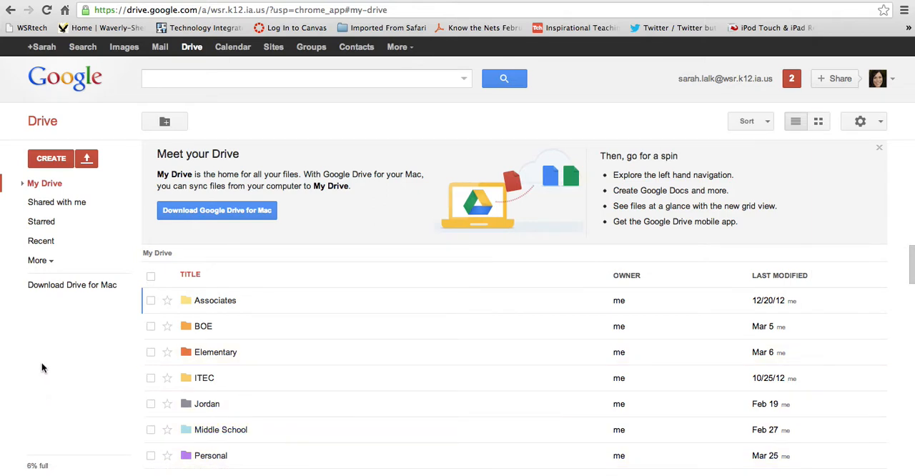
Step: Create a new form titled "Russia 2" with the Default theme
{"action": "left_click", "coordinate": [51, 161]}
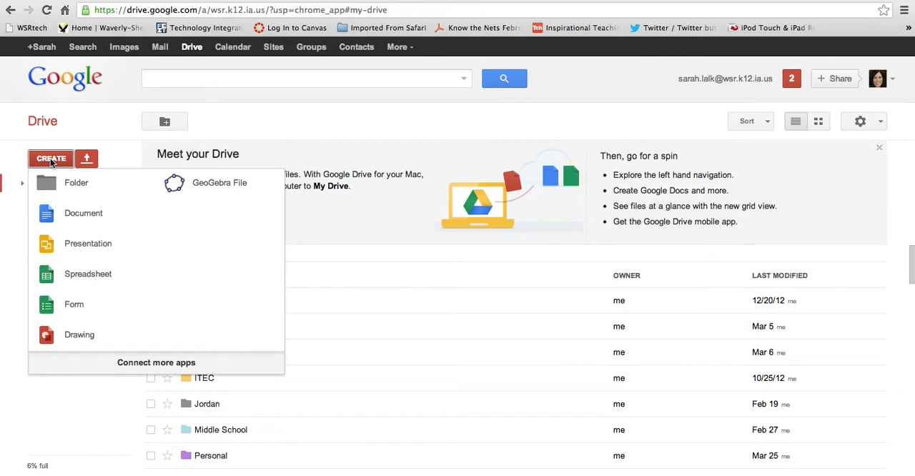
{"action": "left_click", "coordinate": [60, 309]}
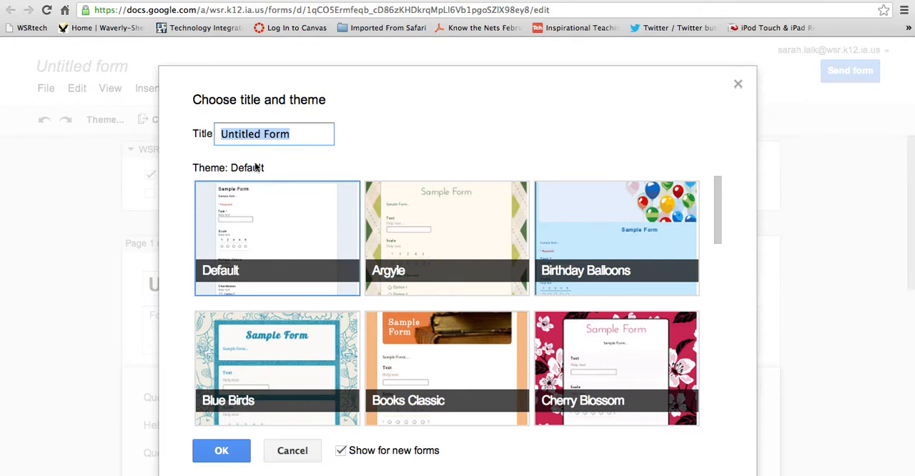
{"action": "type", "text": "Russia"}
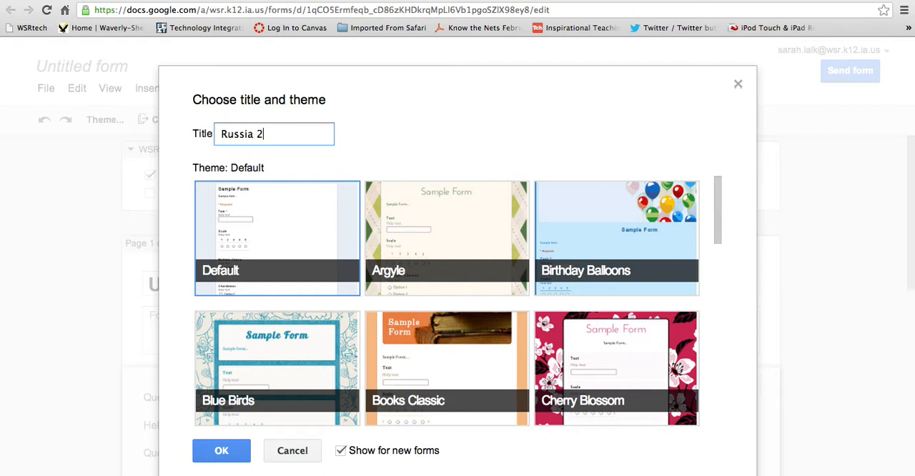
{"action": "type", "text": " 2"}
{"action": "left_click_drag", "start_coordinate": [717, 200], "coordinate": [713, 299]}
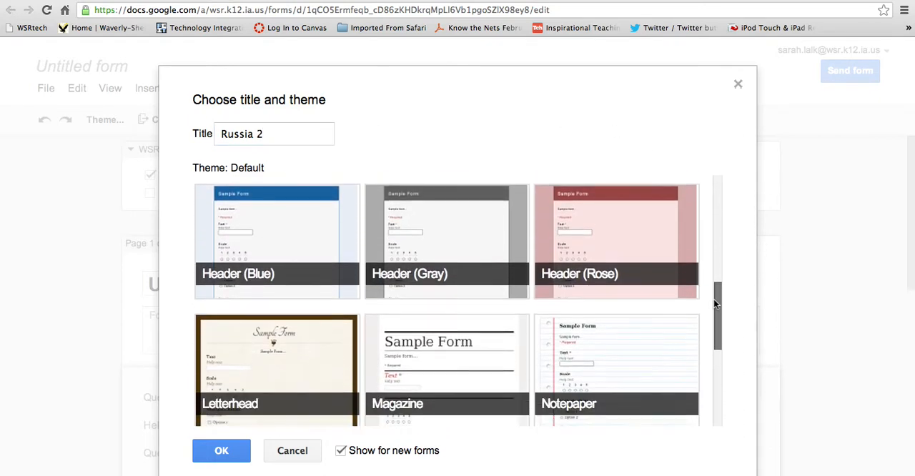
{"action": "scroll", "coordinate": [316, 223], "scroll_direction": "up", "scroll_amount": 2}
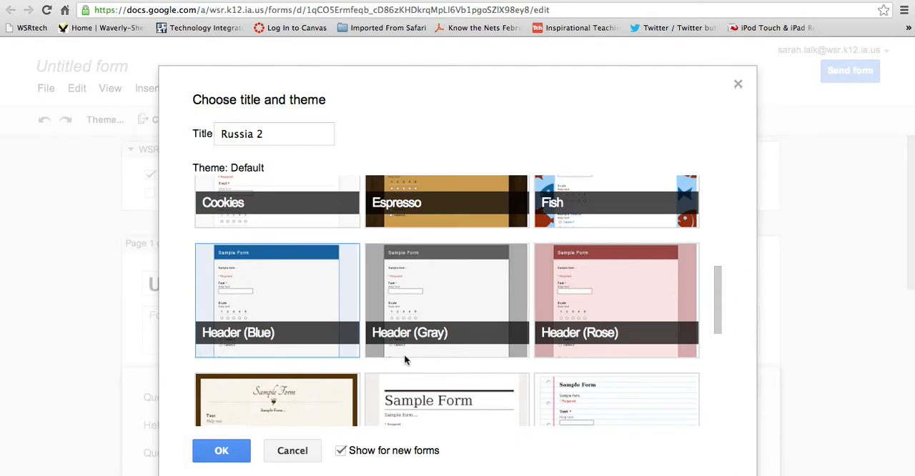
{"action": "left_click", "coordinate": [210, 456]}
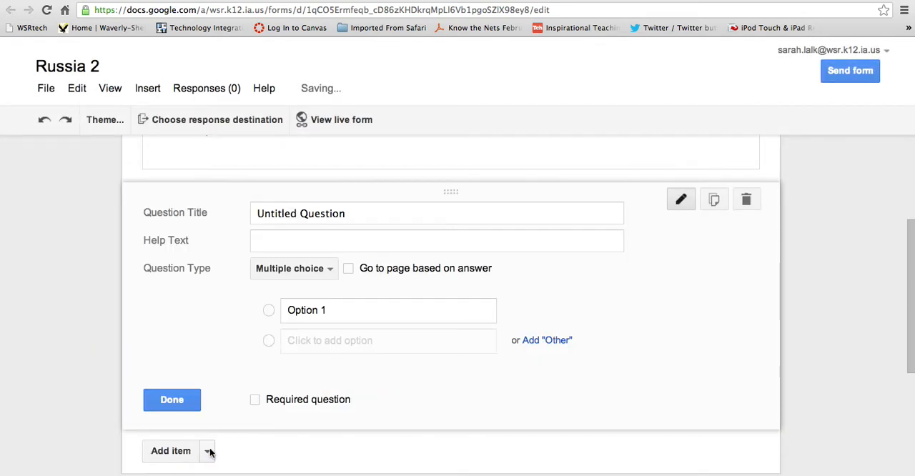
Step: Turn off the requirement for a WSR Schools login to view the form
{"action": "left_click_drag", "start_coordinate": [911, 240], "coordinate": [912, 153]}
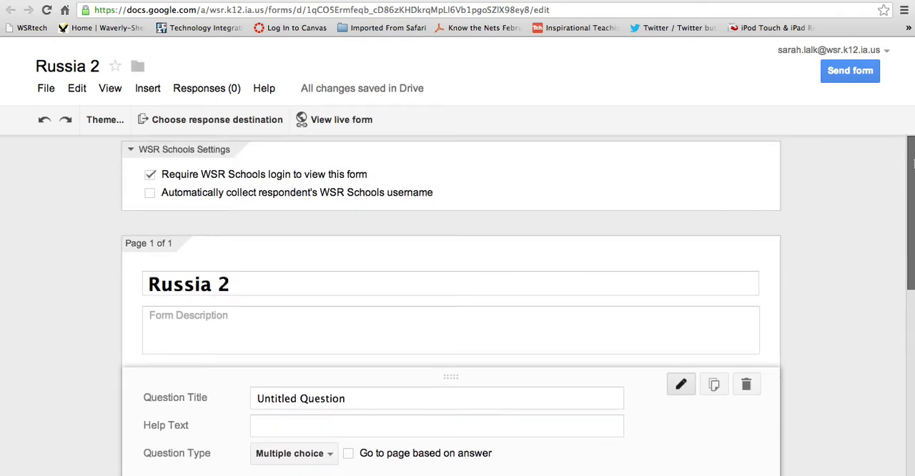
{"action": "left_click", "coordinate": [150, 175]}
{"action": "left_click", "coordinate": [276, 293]}
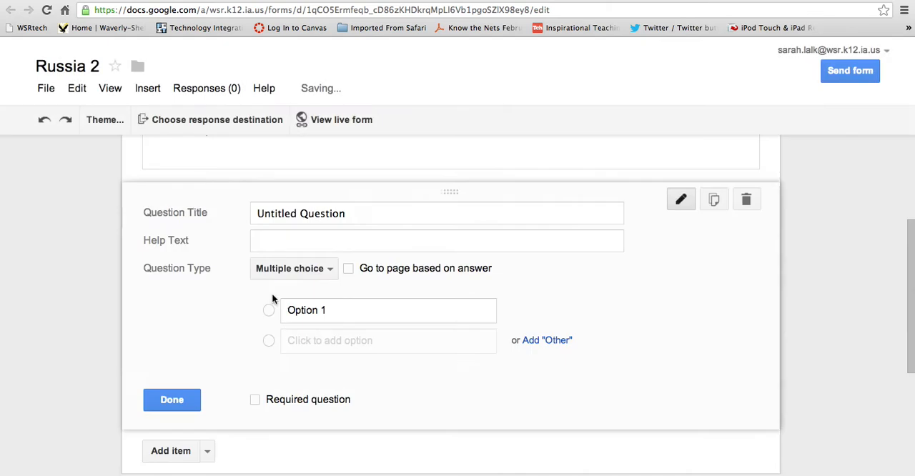
Step: Replace the first question's placeholder title with "What is your name?"
{"action": "left_click_drag", "start_coordinate": [911, 226], "coordinate": [912, 154]}
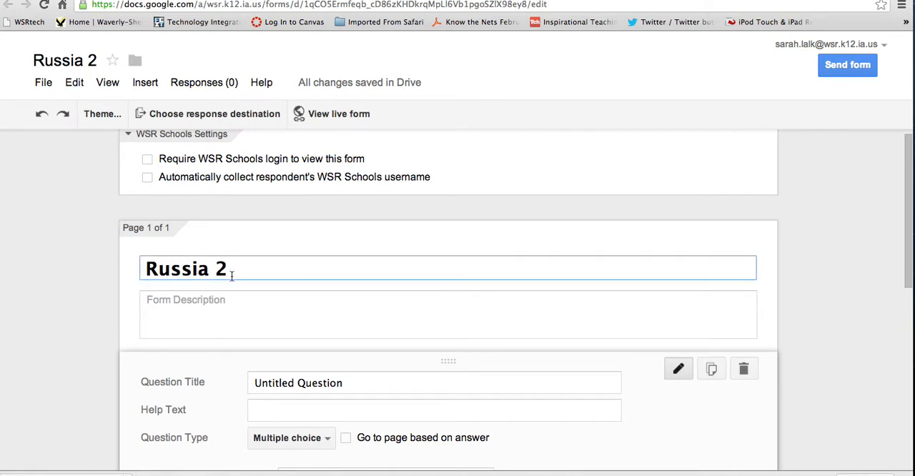
{"action": "left_click", "coordinate": [211, 308]}
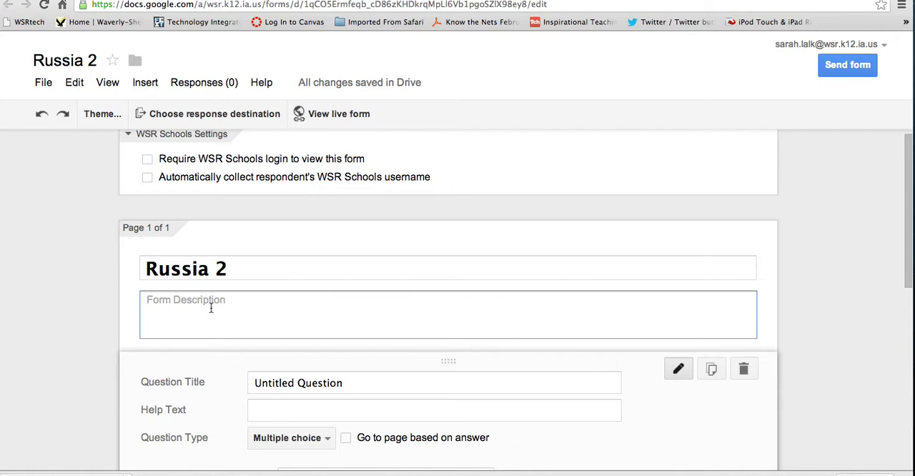
{"action": "left_click", "coordinate": [255, 384]}
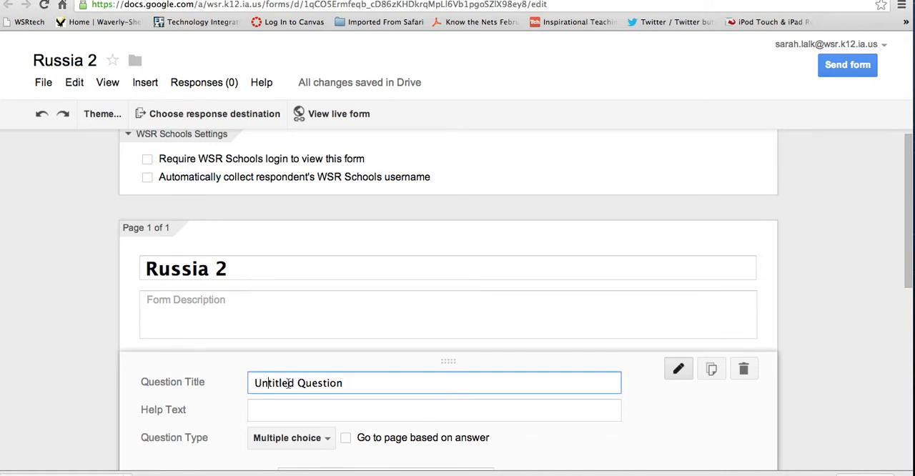
{"action": "left_click_drag", "start_coordinate": [347, 384], "coordinate": [217, 384]}
{"action": "key", "text": "BackSpace"}
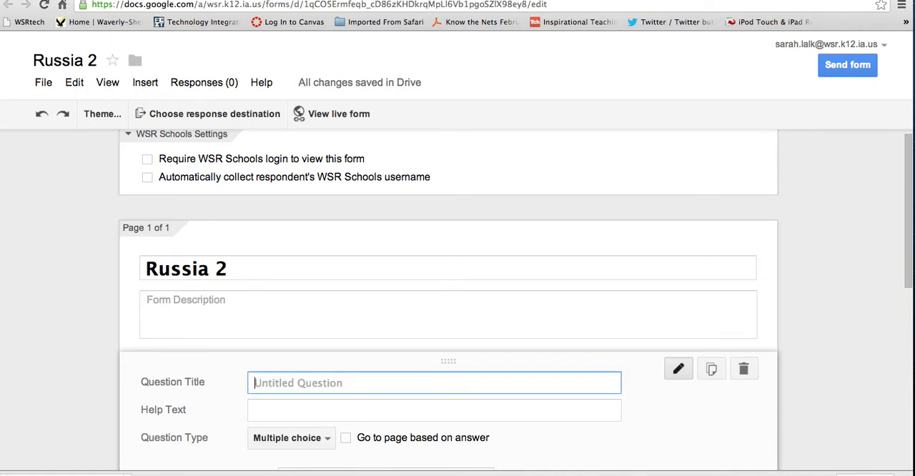
{"action": "type", "text": "What is your name"}
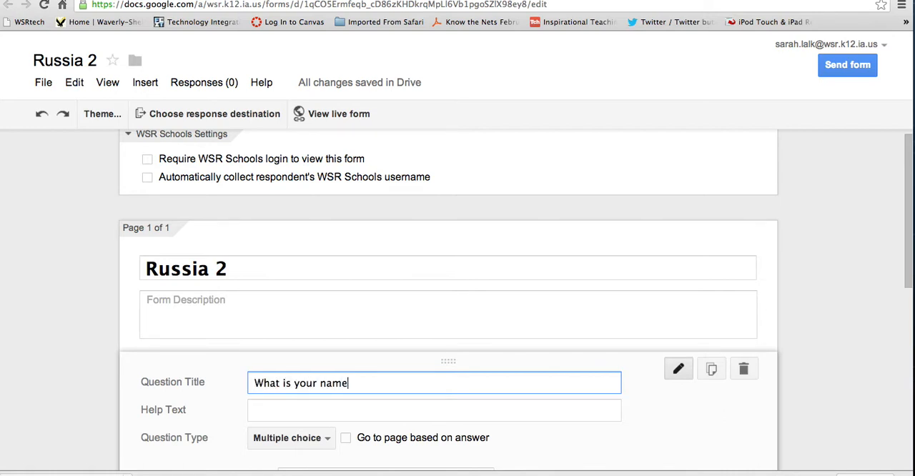
Step: Set the name question's type to Text and finish editing it
{"action": "left_click_drag", "start_coordinate": [906, 300], "coordinate": [907, 373]}
{"action": "left_click", "coordinate": [323, 243]}
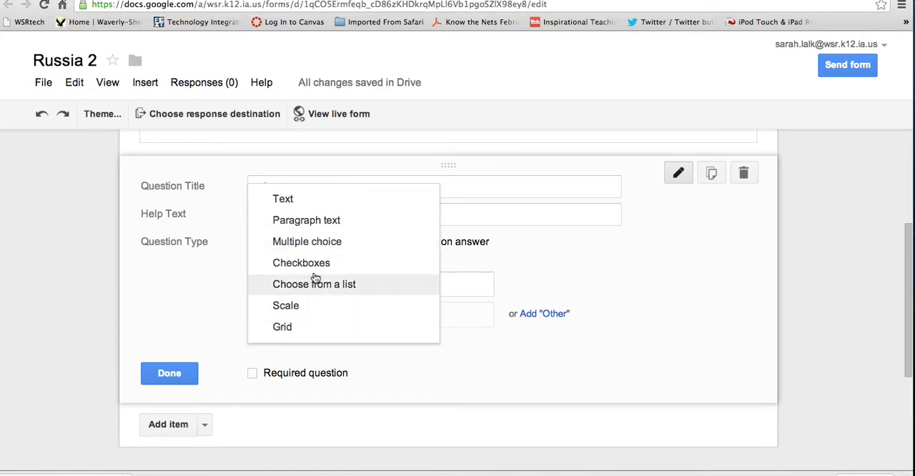
{"action": "left_click", "coordinate": [286, 200]}
{"action": "left_click", "coordinate": [179, 332]}
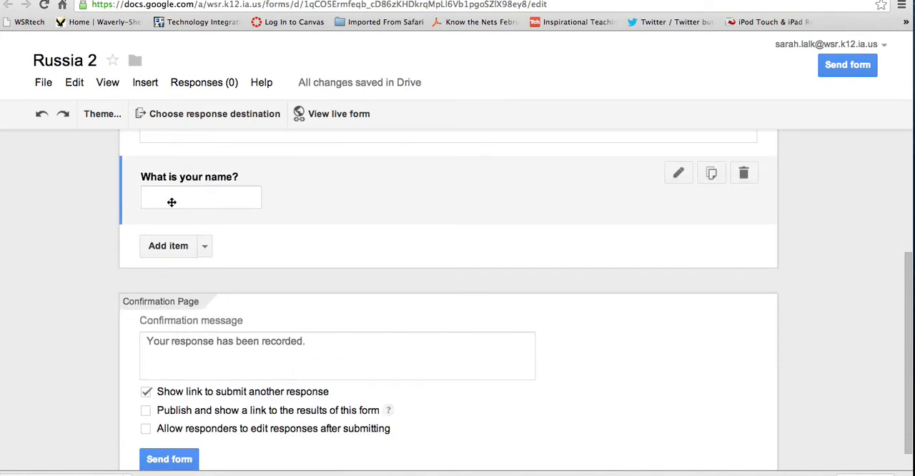
Step: Add a Scale question titled "How would you rank the quality of this video?"
{"action": "left_click", "coordinate": [205, 247]}
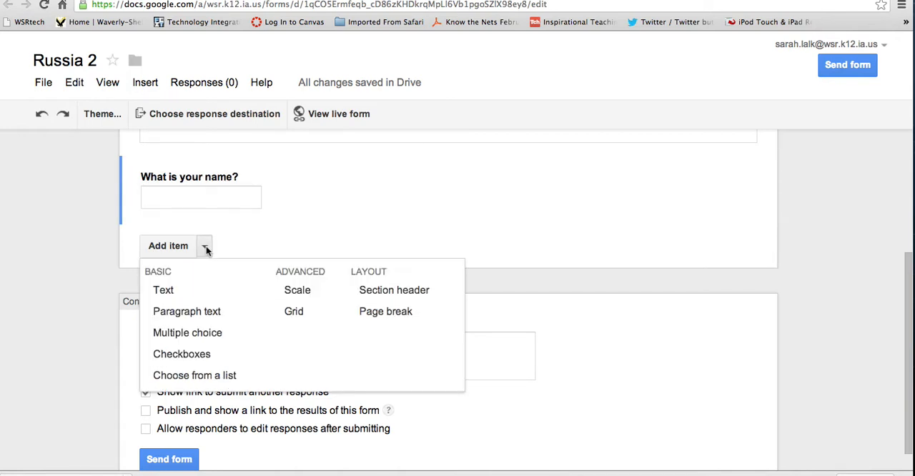
{"action": "left_click", "coordinate": [296, 291]}
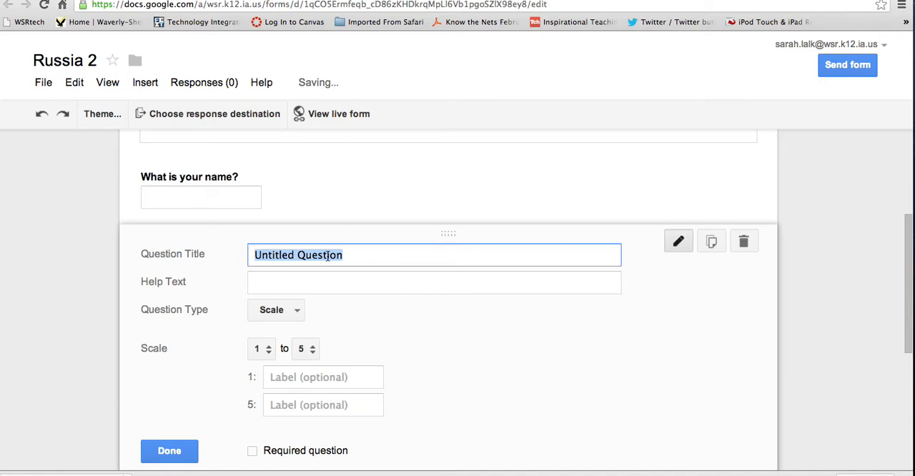
{"action": "type", "text": "W"}
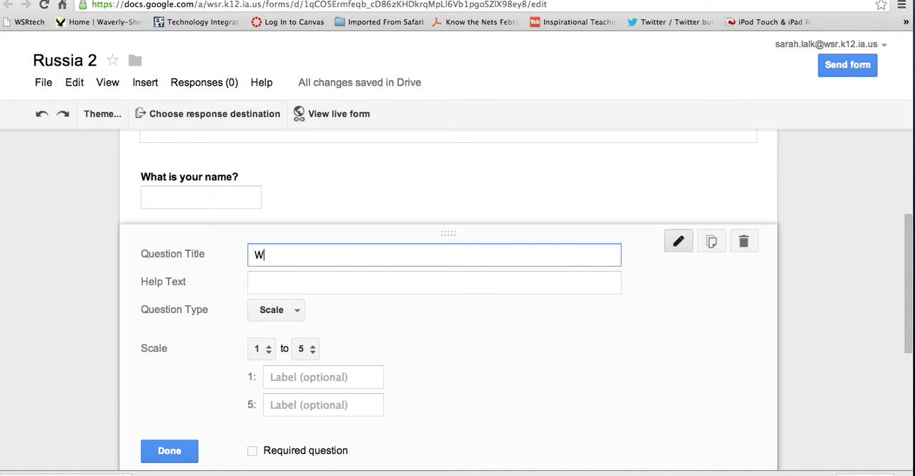
{"action": "key", "text": "BackSpace"}
{"action": "type", "text": "How would you rank t"}
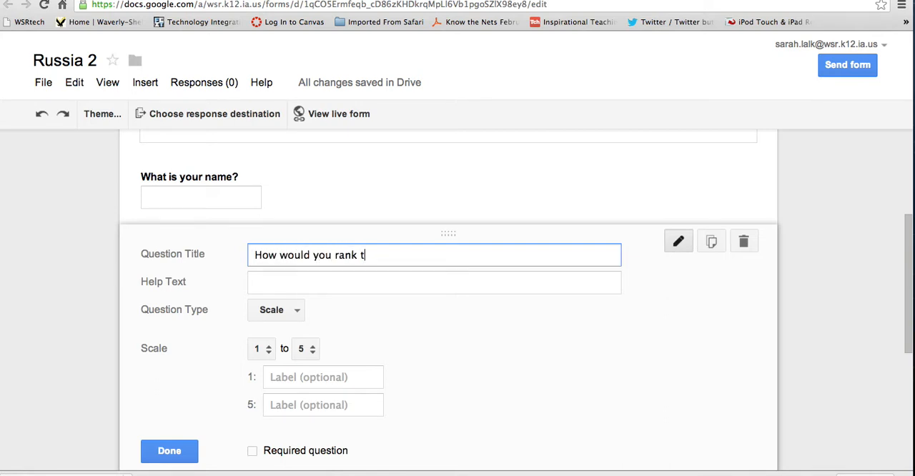
{"action": "type", "text": "his video?"}
{"action": "left_click", "coordinate": [360, 254]}
{"action": "type", "text": "the quali"}
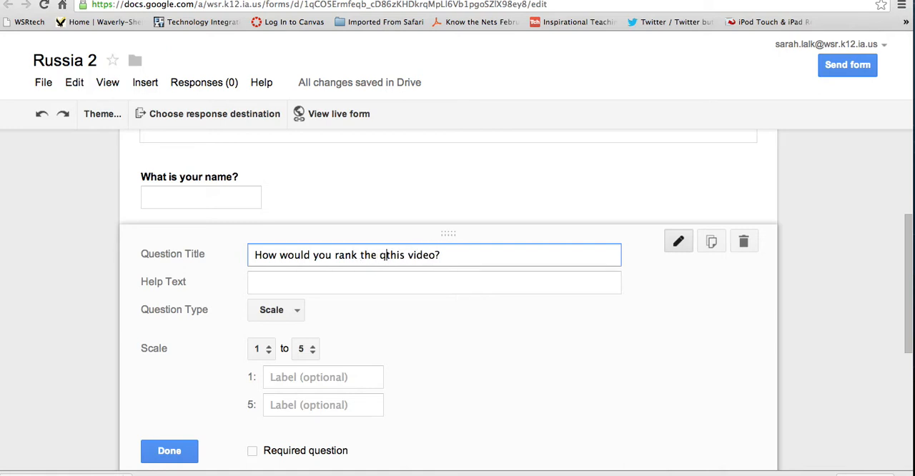
{"action": "type", "text": "ty of"}
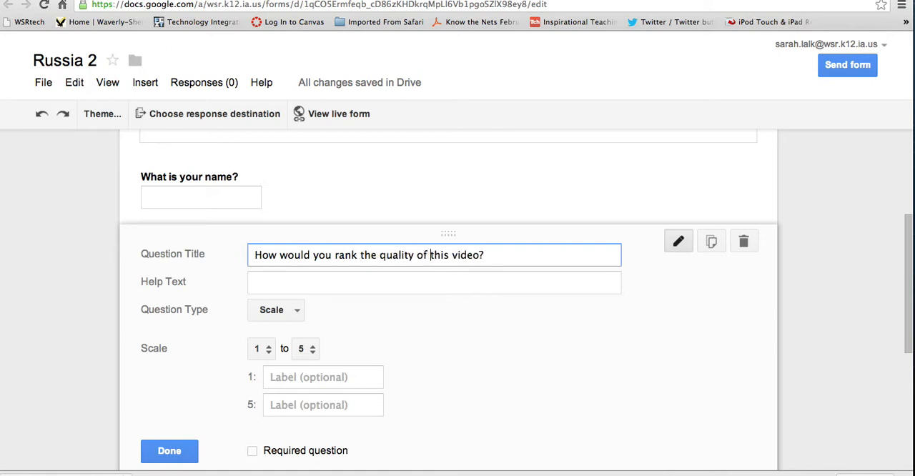
Step: Keep the question type as Scale, label 1 "Very Poor" and 5 "Excellent", and finish the question
{"action": "left_click", "coordinate": [298, 313]}
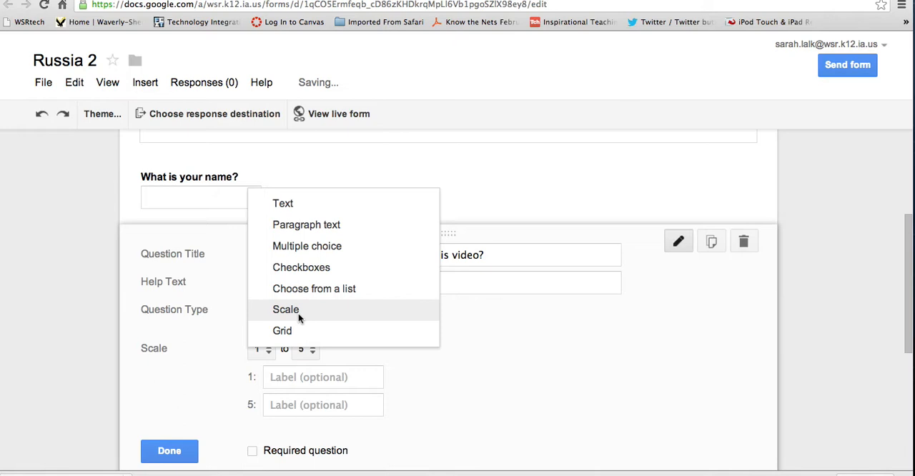
{"action": "left_click", "coordinate": [299, 314]}
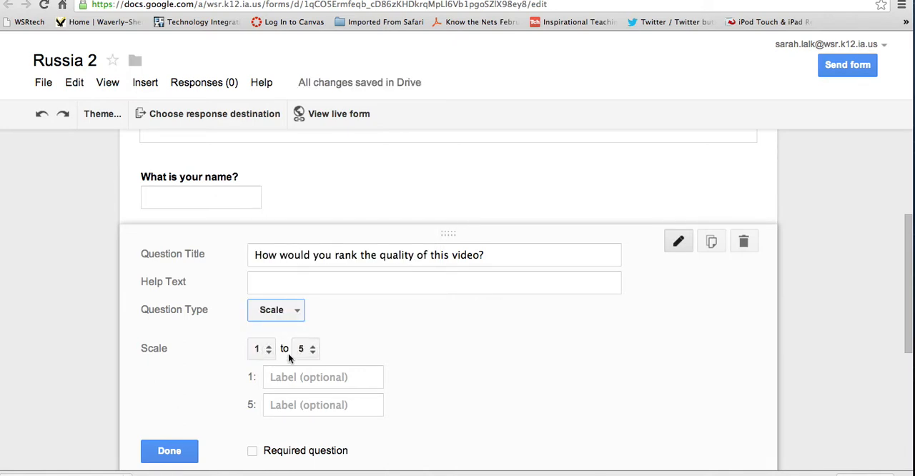
{"action": "left_click", "coordinate": [313, 375]}
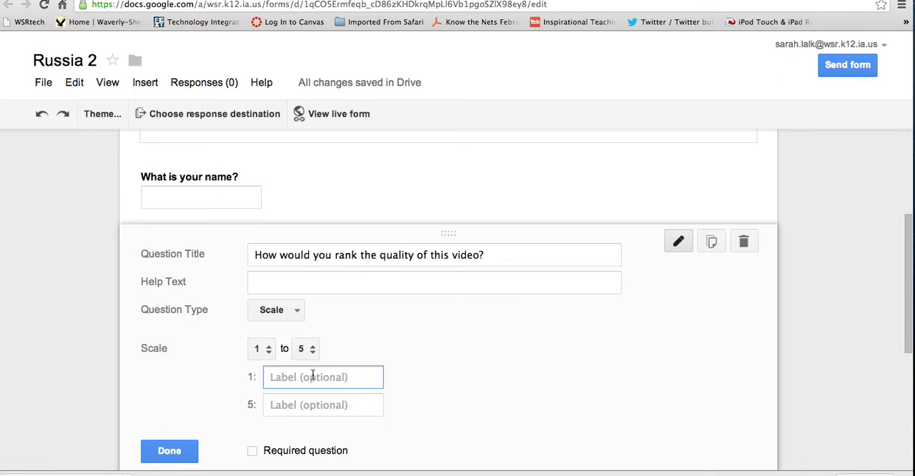
{"action": "type", "text": "Very Poor"}
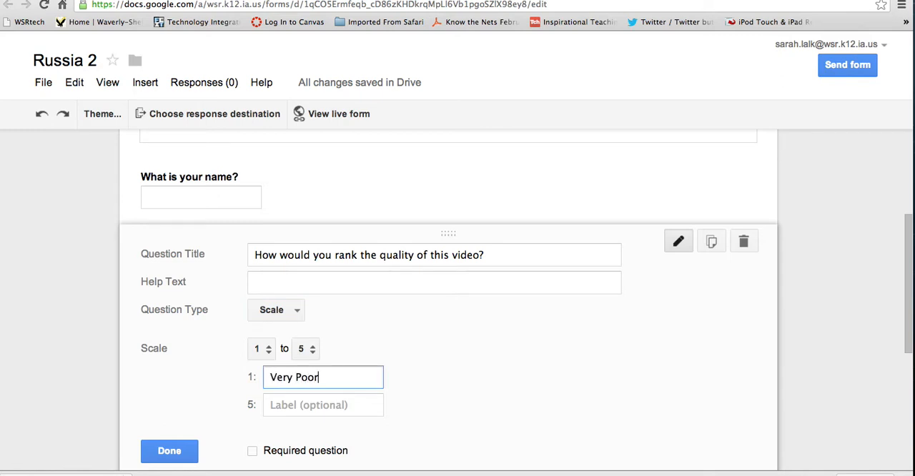
{"action": "left_click", "coordinate": [313, 405]}
{"action": "type", "text": "Excellent"}
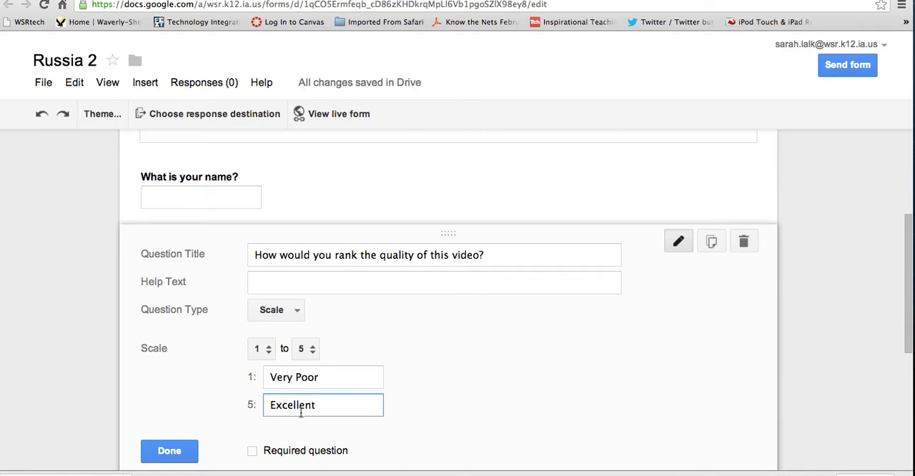
{"action": "left_click", "coordinate": [189, 451]}
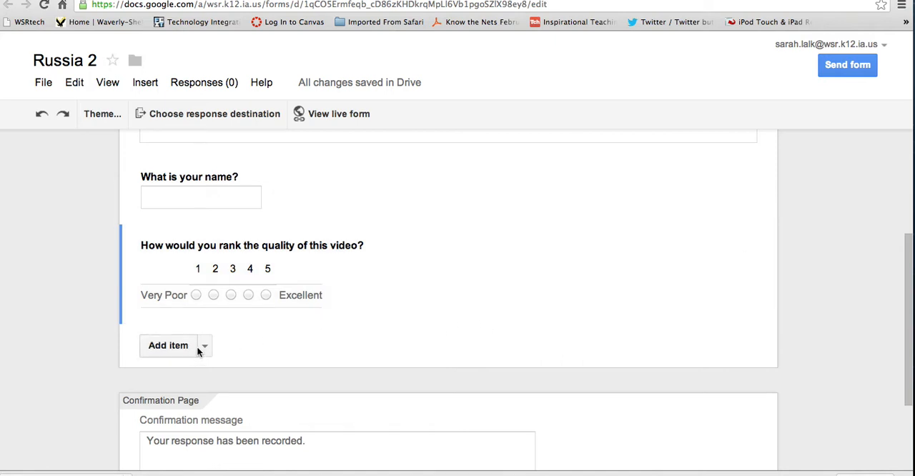
Step: Add a Paragraph text question titled "What is one suggestion you have for my video?" and finish editing it
{"action": "left_click", "coordinate": [205, 347]}
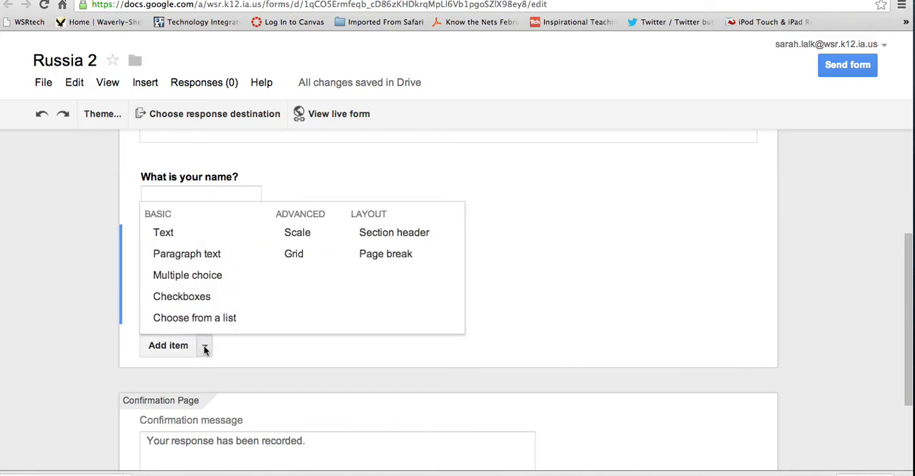
{"action": "left_click", "coordinate": [196, 256]}
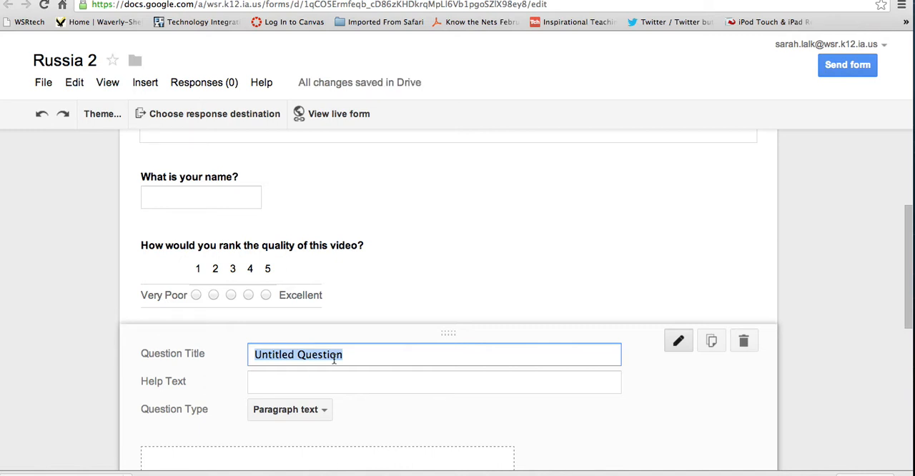
{"action": "type", "text": "What is one "}
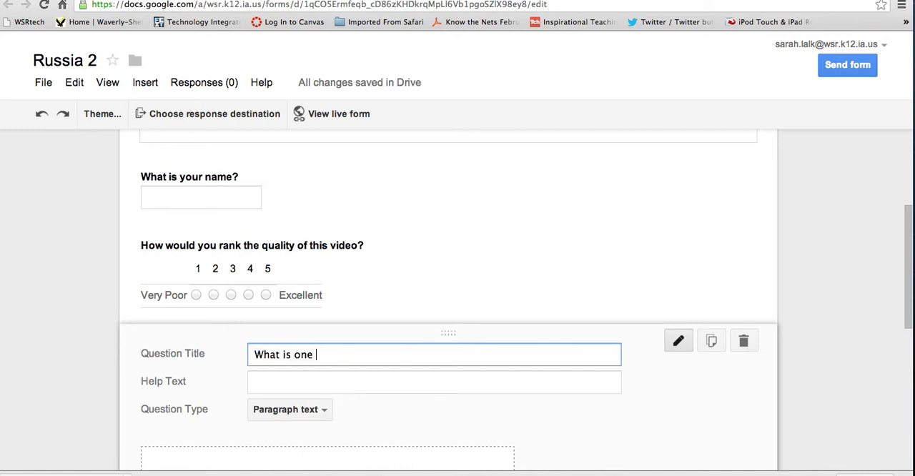
{"action": "type", "text": "suggestion you "}
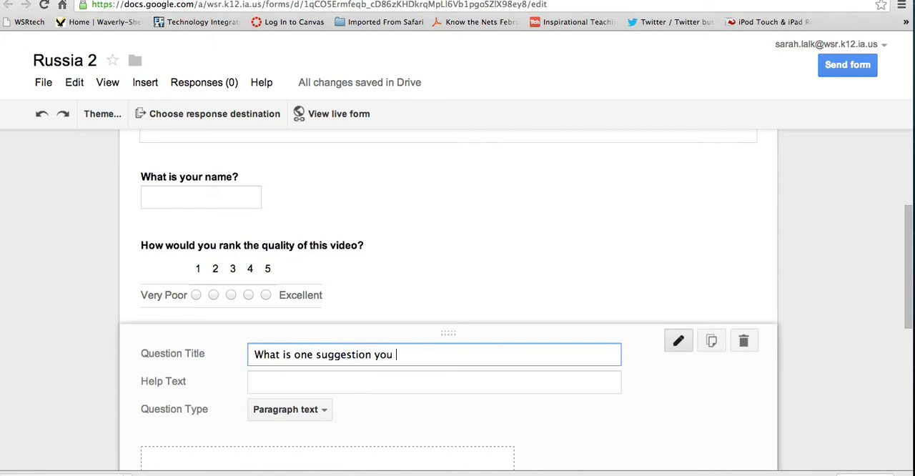
{"action": "type", "text": "have for my video?"}
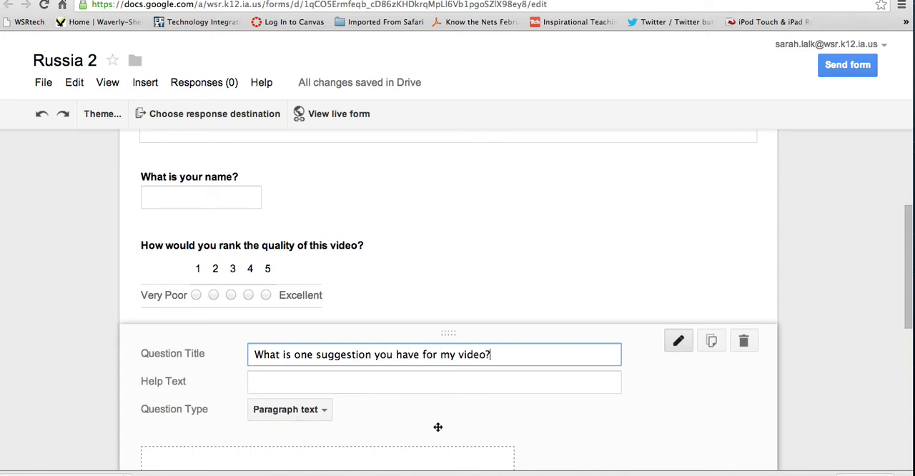
{"action": "scroll", "coordinate": [437, 425], "scroll_direction": "down", "scroll_amount": 3}
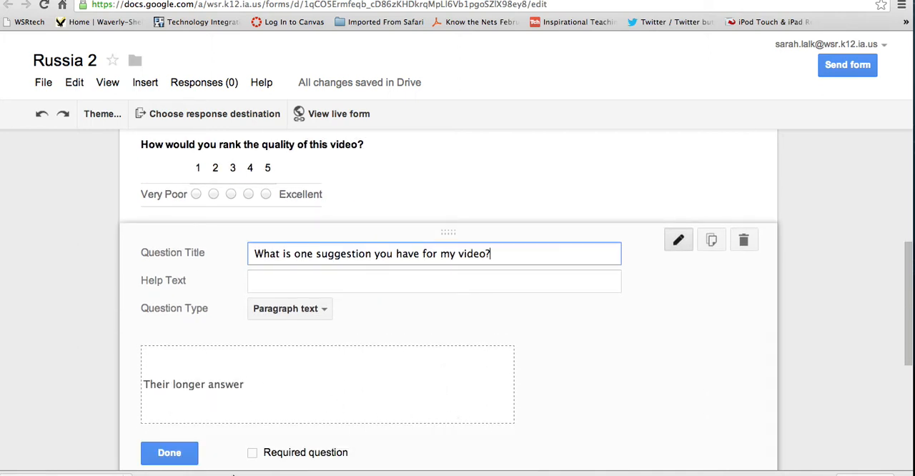
{"action": "left_click", "coordinate": [167, 456]}
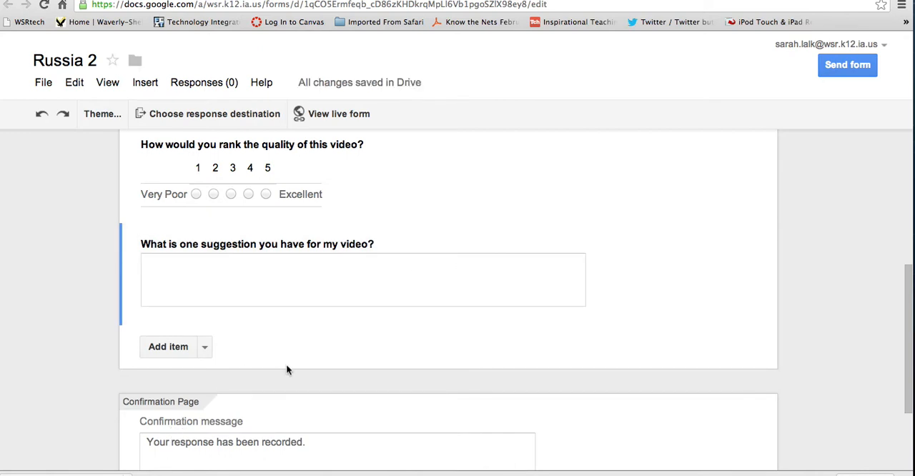
Step: Move the suggestion question above the video quality ranking question
{"action": "scroll", "coordinate": [290, 367], "scroll_direction": "up", "scroll_amount": 1}
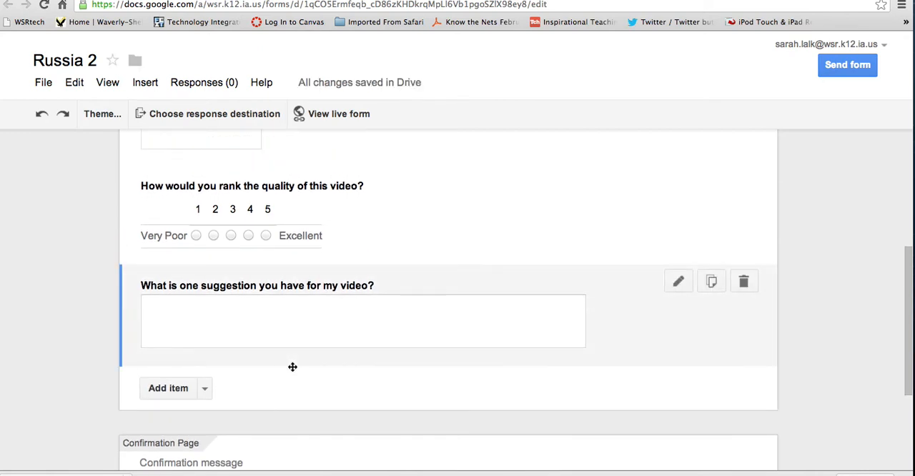
{"action": "scroll", "coordinate": [292, 367], "scroll_direction": "up", "scroll_amount": 1}
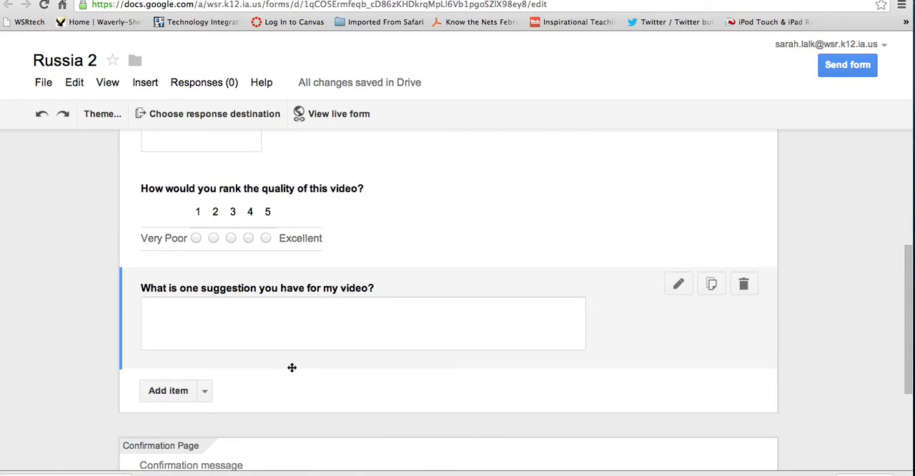
{"action": "left_click_drag", "start_coordinate": [409, 292], "coordinate": [384, 198]}
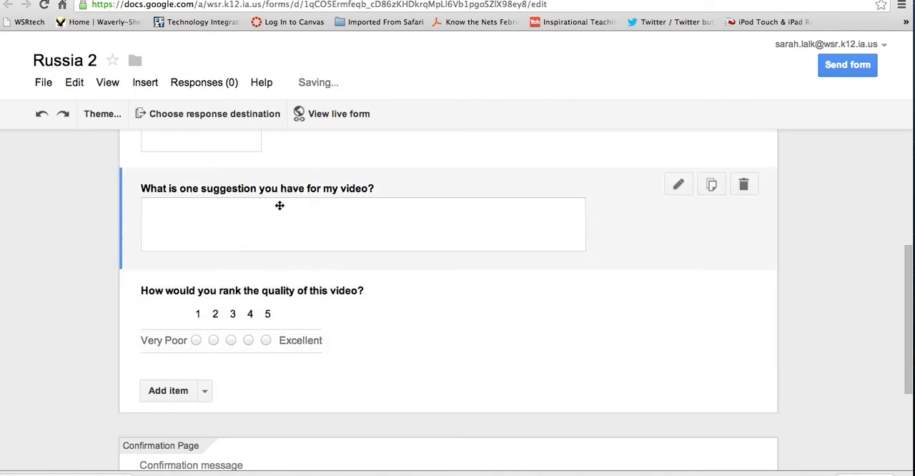
{"action": "scroll", "coordinate": [565, 381], "scroll_direction": "up", "scroll_amount": 1}
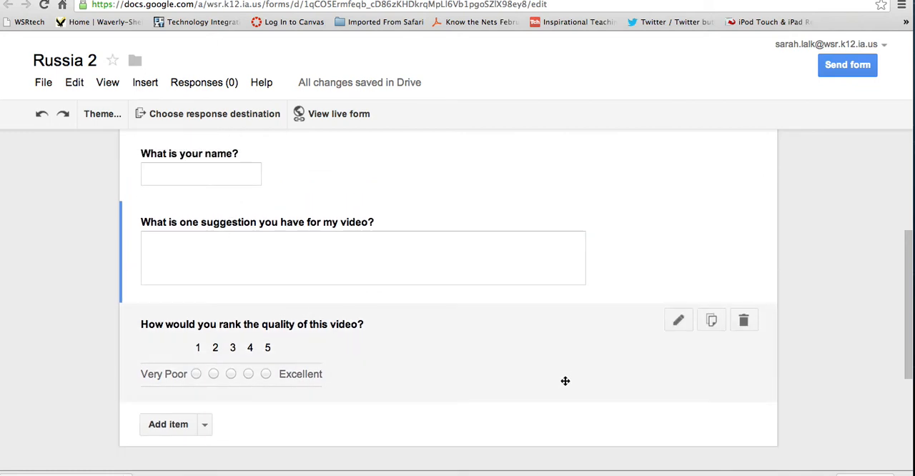
Step: Replace the confirmation message with "Thank you for taking this survey."
{"action": "scroll", "coordinate": [565, 381], "scroll_direction": "down", "scroll_amount": 5}
{"action": "left_click", "coordinate": [236, 344]}
{"action": "left_click_drag", "start_coordinate": [326, 321], "coordinate": [124, 319]}
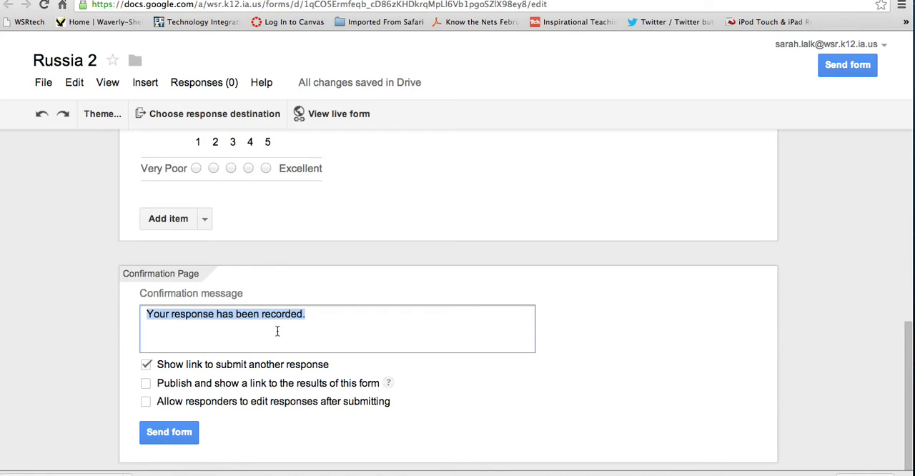
{"action": "key", "text": "BackSpace"}
{"action": "type", "text": "Thank"}
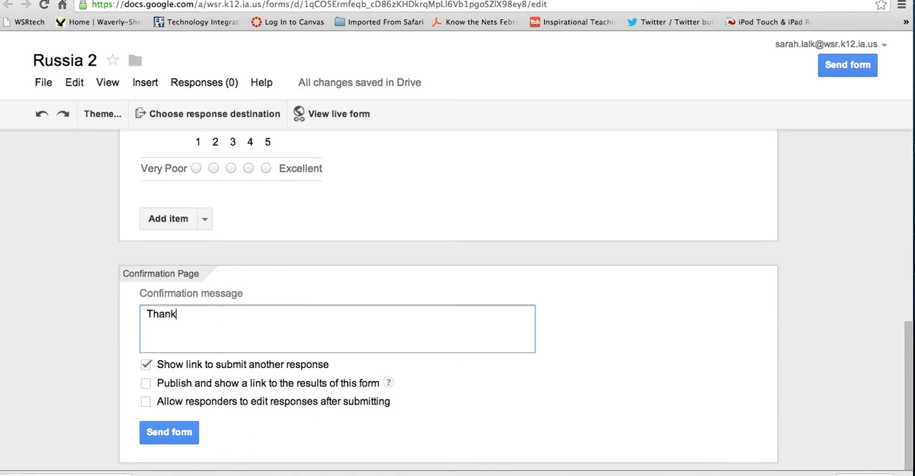
{"action": "type", "text": " you for taking this survey."}
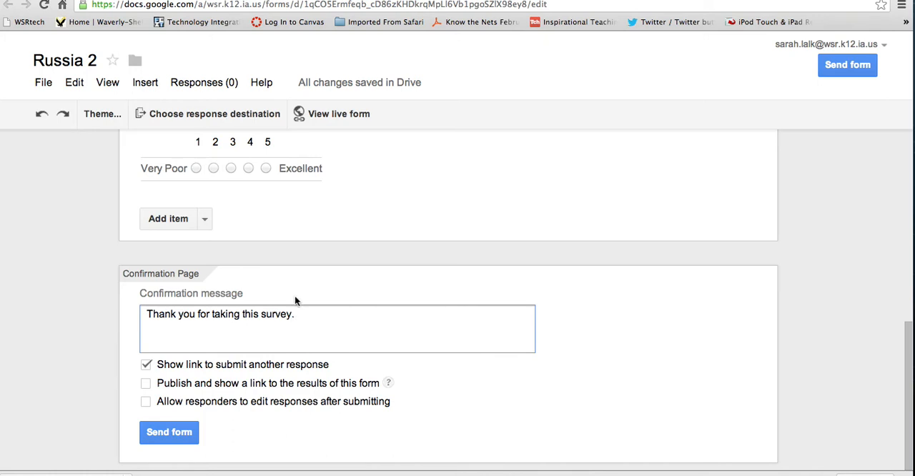
Step: View the live form, select its web address to check the copy options, and return to editing the form
{"action": "left_click", "coordinate": [321, 116]}
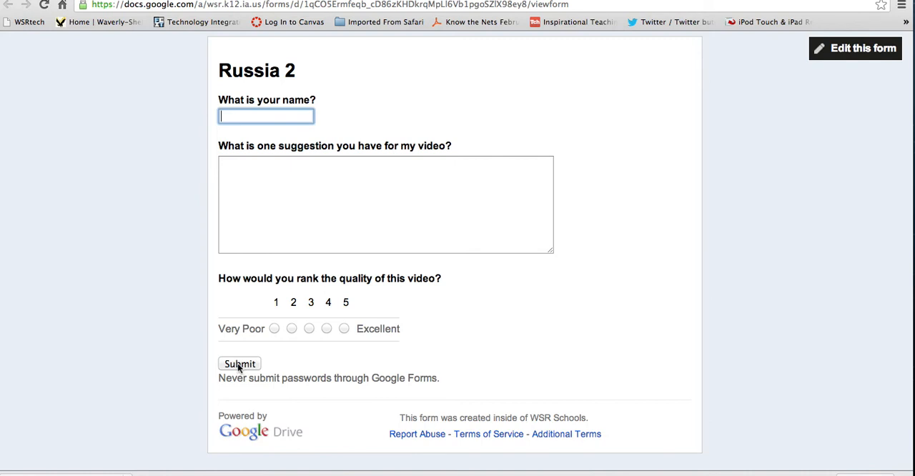
{"action": "left_click", "coordinate": [312, 5]}
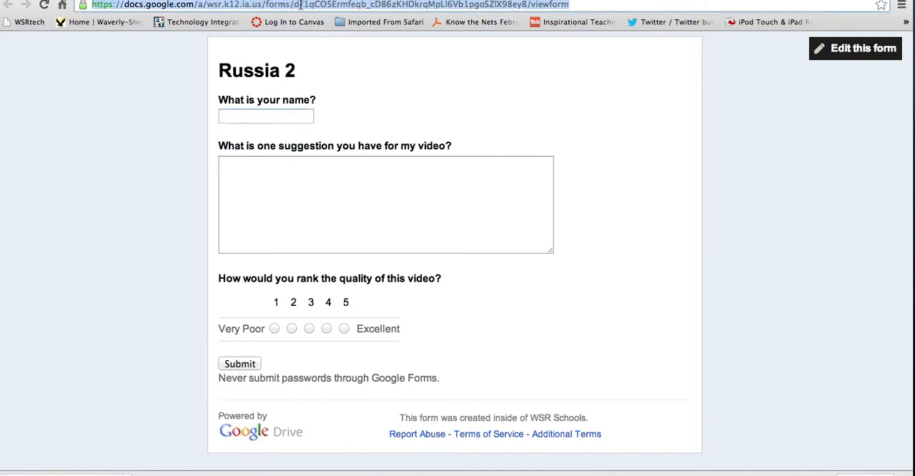
{"action": "right_click", "coordinate": [301, 5]}
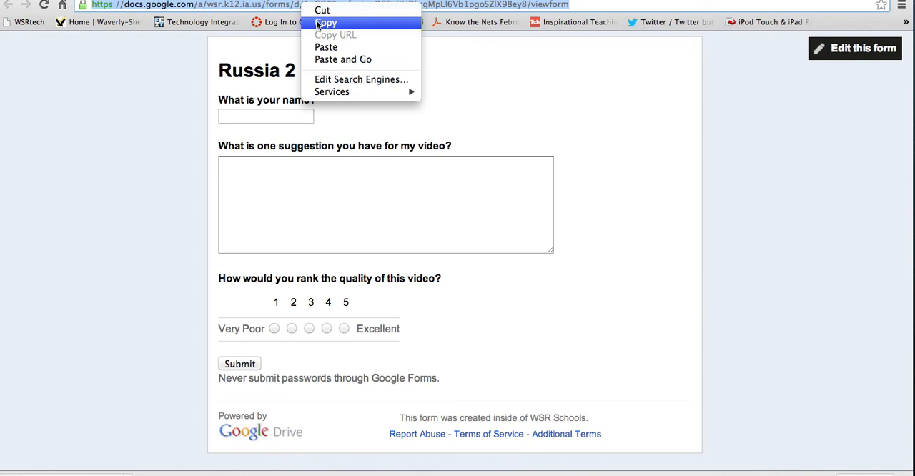
{"action": "left_click", "coordinate": [162, 46]}
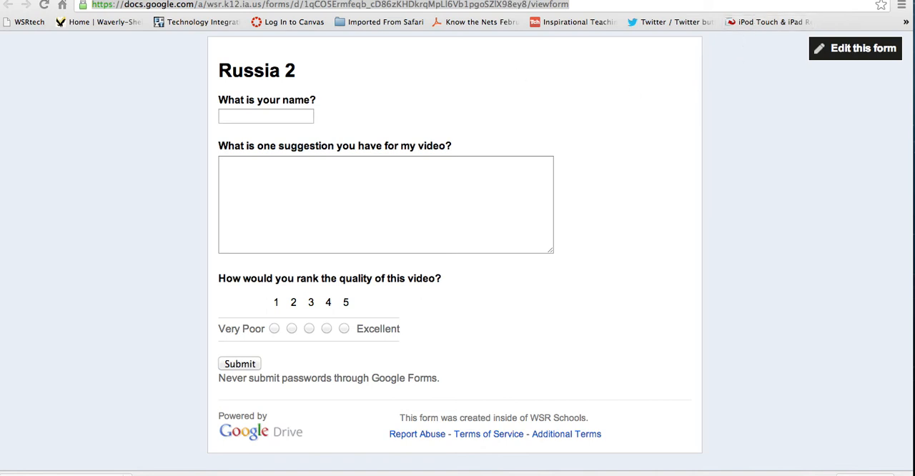
{"action": "left_click", "coordinate": [857, 48]}
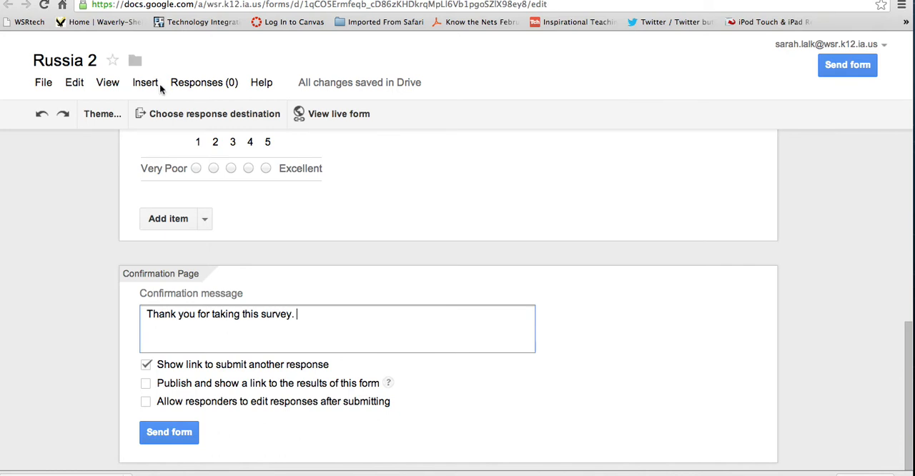
Step: Open the form's collaborator sharing settings and enter a colleague's suggested e-mail address as a person to add
{"action": "left_click", "coordinate": [367, 85]}
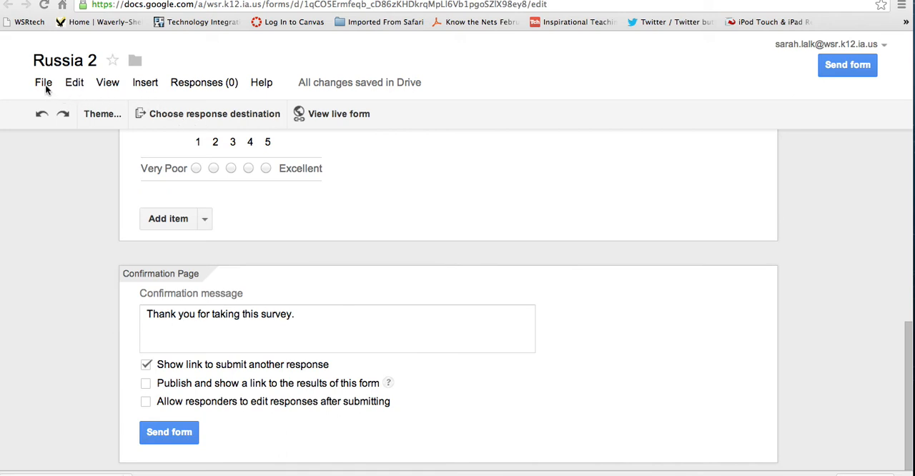
{"action": "left_click", "coordinate": [74, 84]}
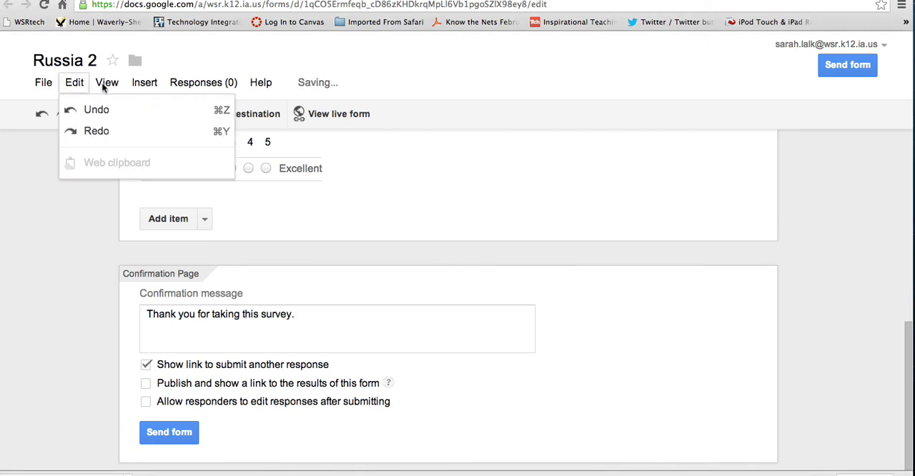
{"action": "mouse_move", "coordinate": [106, 86]}
{"action": "mouse_move", "coordinate": [49, 86]}
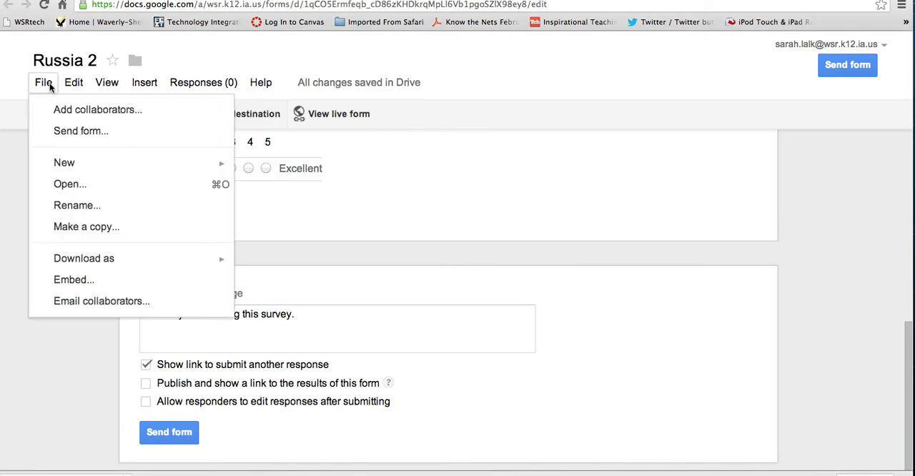
{"action": "left_click", "coordinate": [64, 113]}
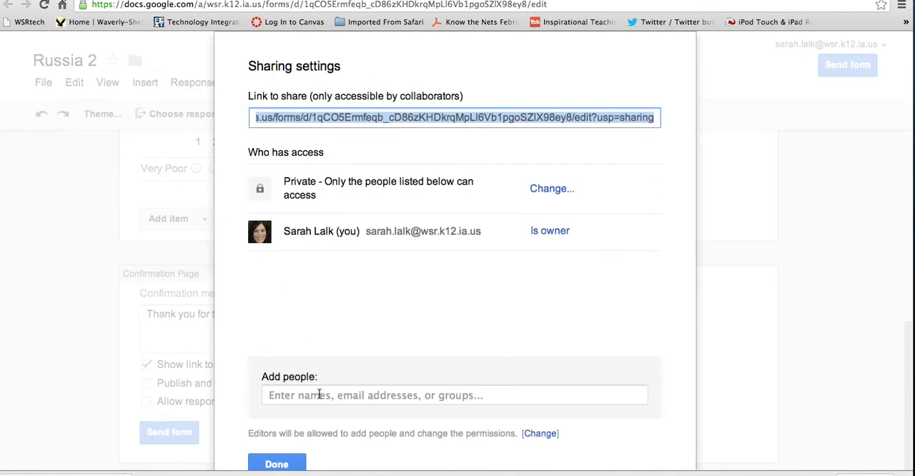
{"action": "left_click", "coordinate": [319, 395]}
{"action": "type", "text": "renn"}
{"action": "key", "text": "BackSpace"}
{"action": "type", "text": "ee"}
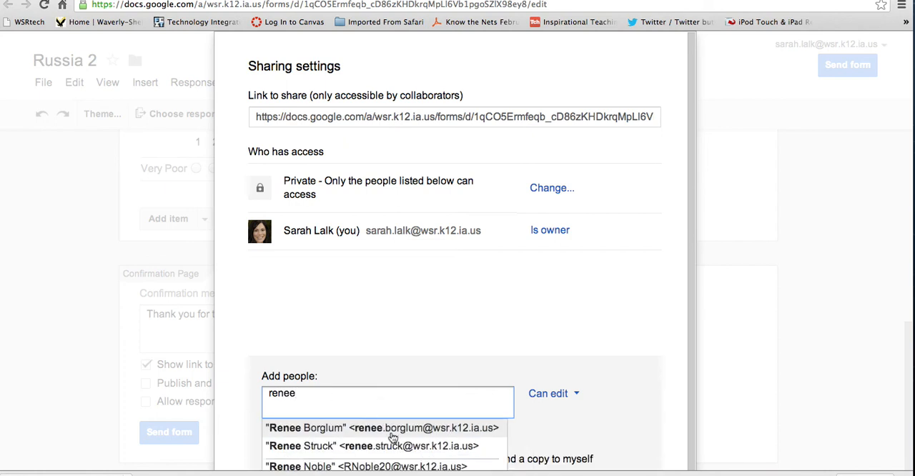
{"action": "left_click", "coordinate": [392, 428]}
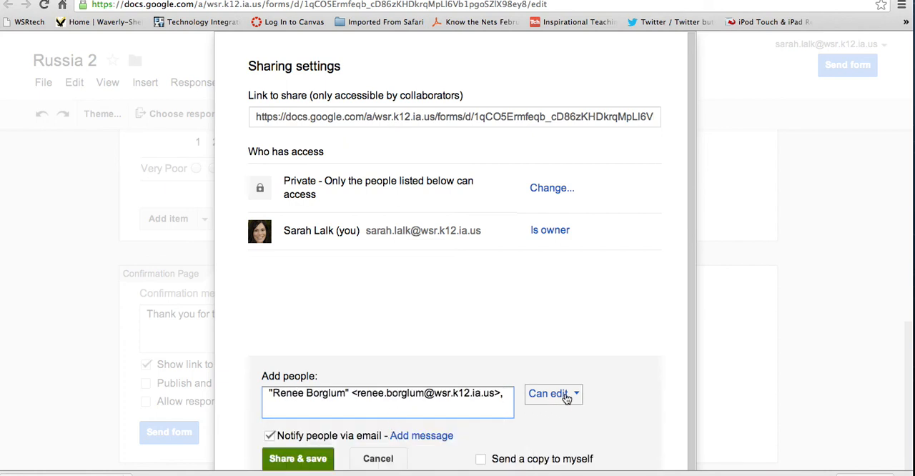